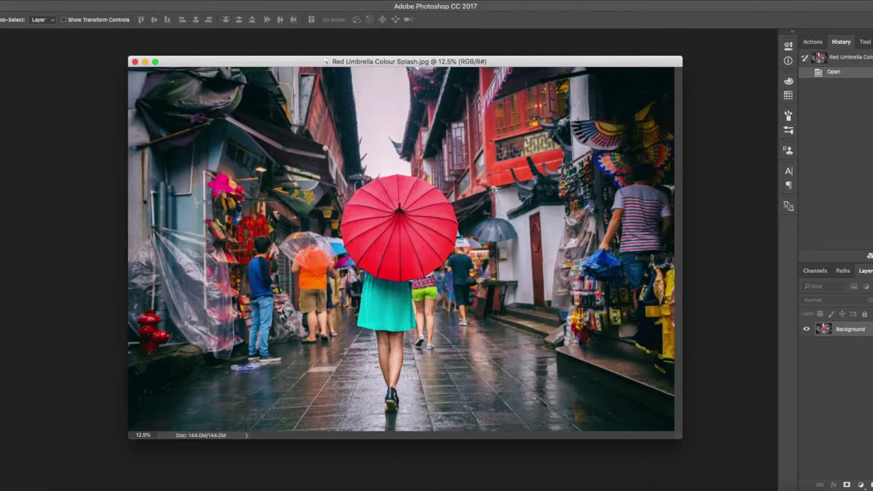
Open the Image menu's Adjustments submenu for the street photo
click(95, 0)
mouse_move(109, 22)
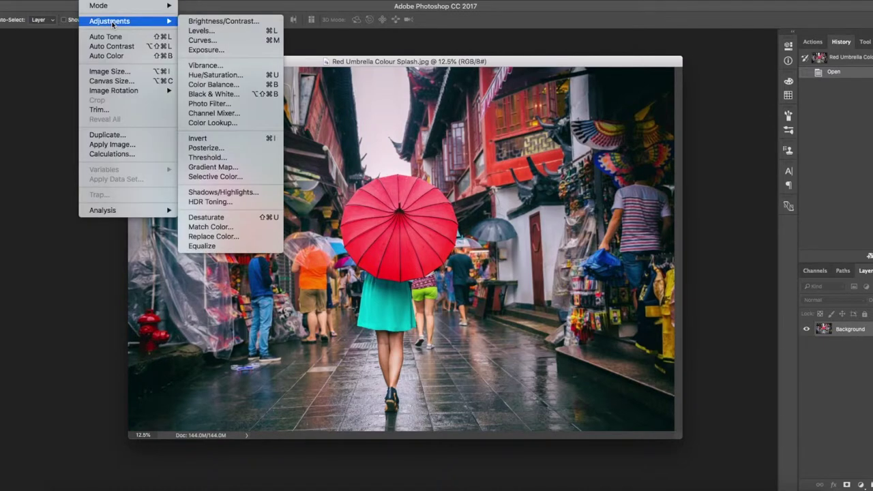
Apply Hue/Saturation with Saturation at -100 to turn the photo black and white
click(255, 75)
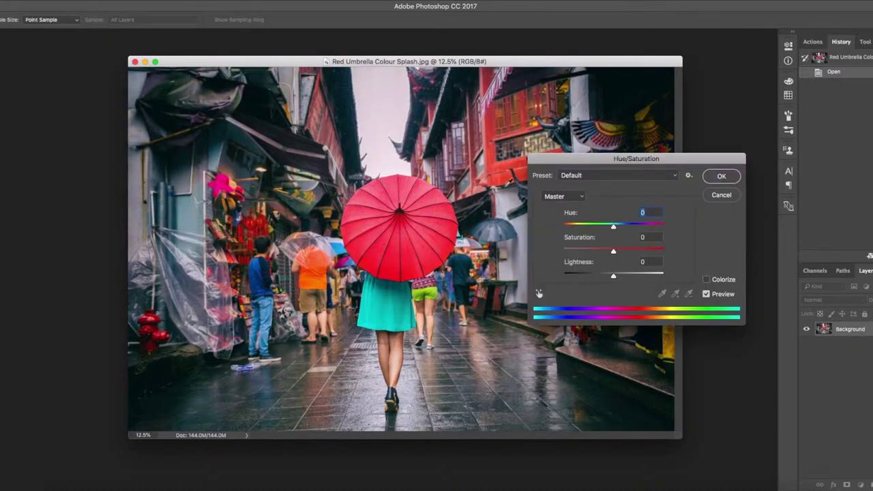
drag(614, 253, 555, 253)
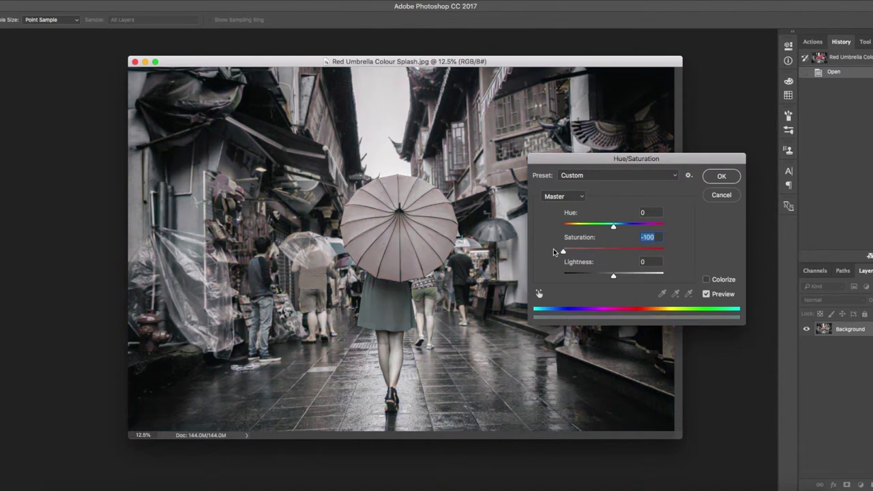
click(723, 177)
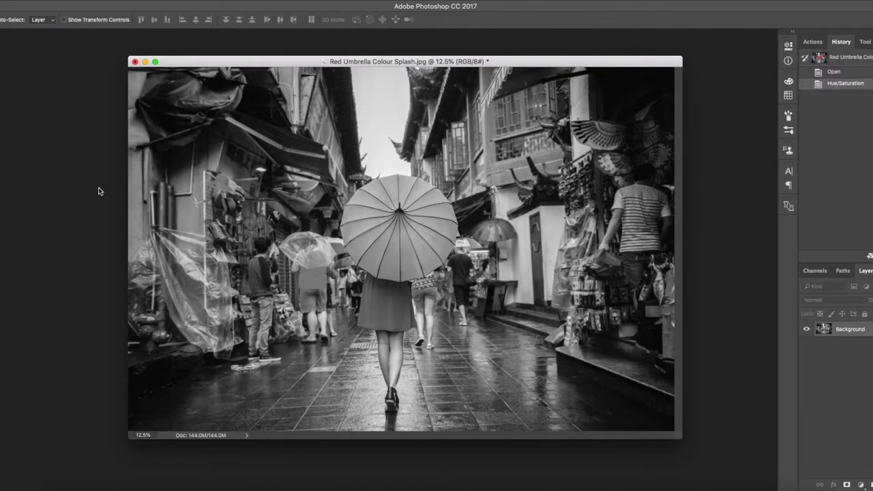
Set up the History Brush from the original snapshot with 600 px size and 100% hardness
key(y)
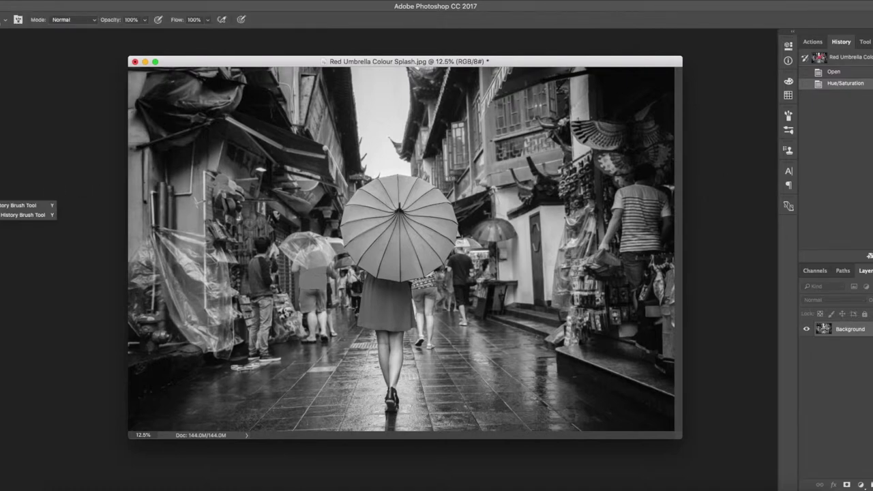
click(37, 206)
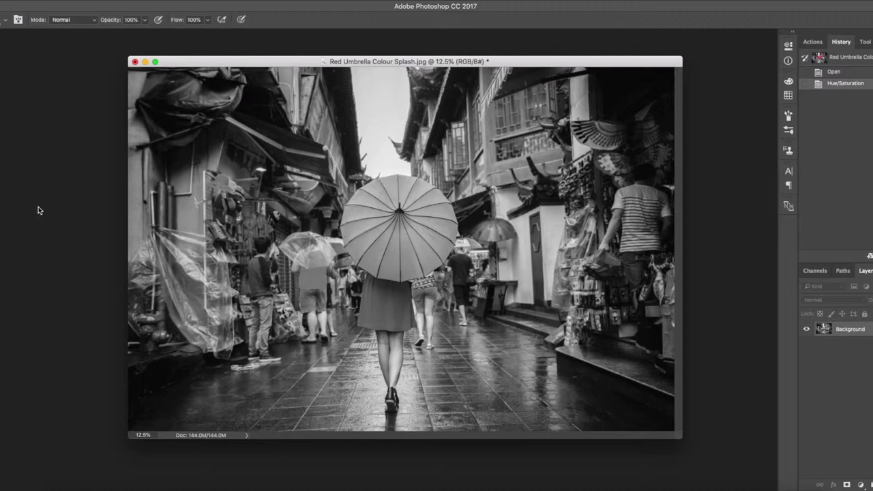
click(806, 73)
click(805, 59)
right_click(397, 219)
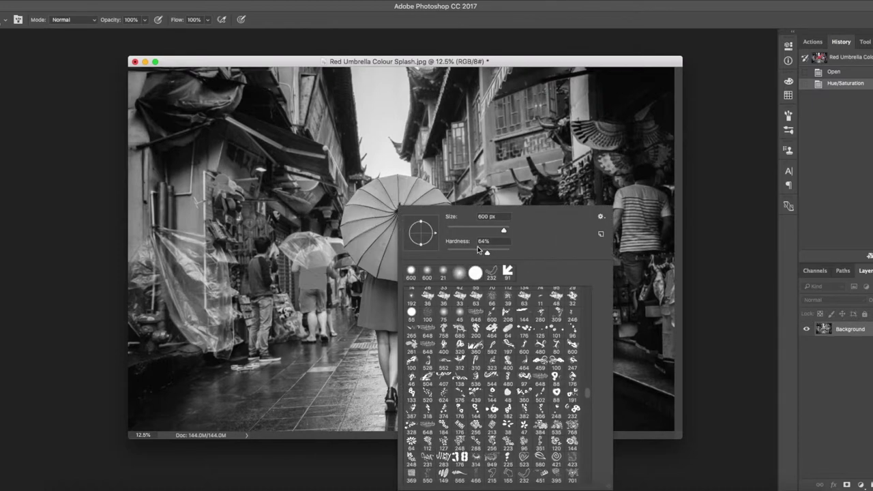
drag(502, 254, 511, 255)
Paint the original red back into the umbrella's centre with the History Brush
key(Return)
click(388, 220)
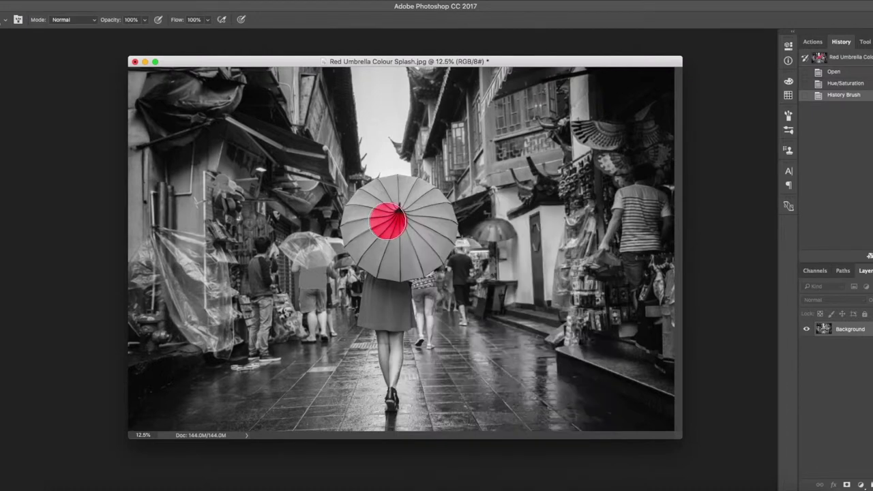
click(385, 233)
click(396, 238)
click(407, 230)
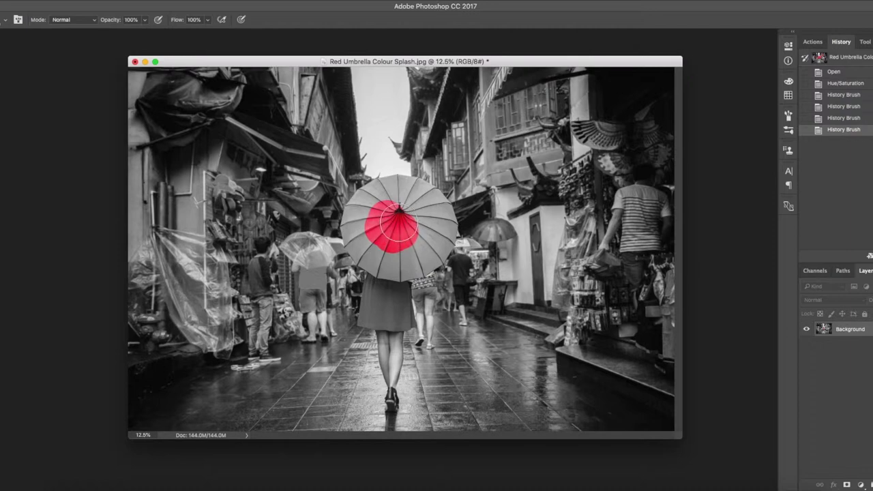
click(401, 213)
click(401, 215)
click(409, 208)
click(416, 206)
Restore red across the umbrella's right, lower-left and upper areas
click(428, 199)
click(430, 217)
click(431, 226)
click(423, 239)
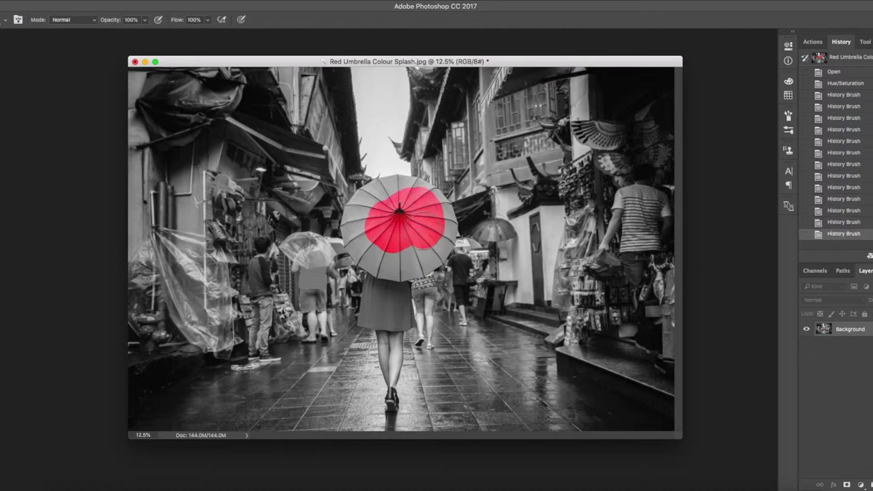
click(414, 252)
click(403, 256)
click(382, 253)
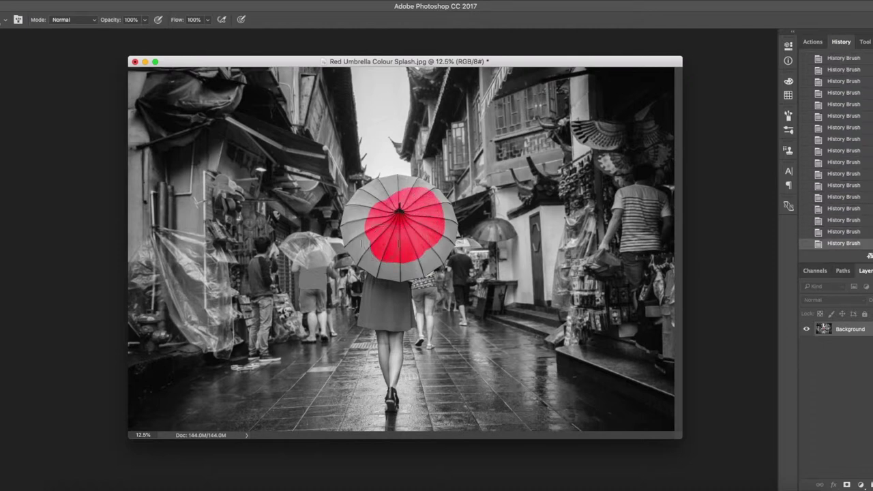
click(365, 242)
click(358, 225)
click(369, 217)
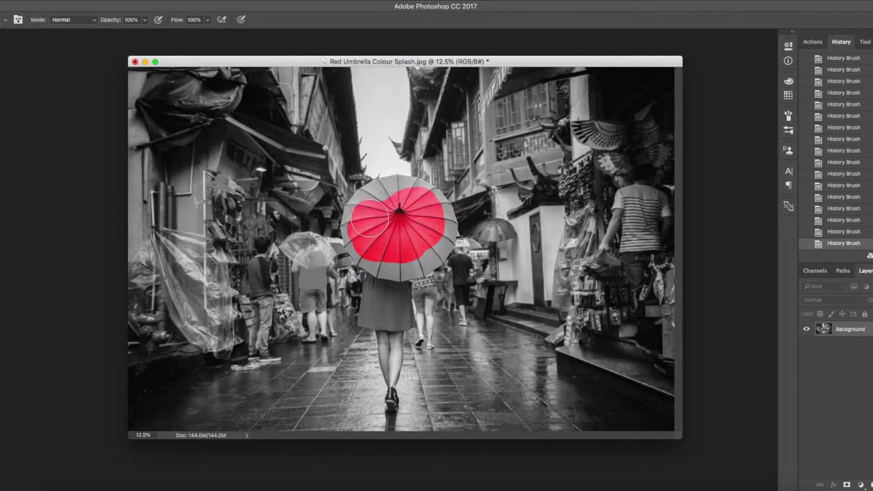
mouse_move(369, 217)
mouse_down()
mouse_move(380, 191)
mouse_move(417, 188)
mouse_move(445, 216)
mouse_move(441, 244)
mouse_move(390, 264)
mouse_move(362, 254)
mouse_move(399, 272)
mouse_move(427, 266)
mouse_up()
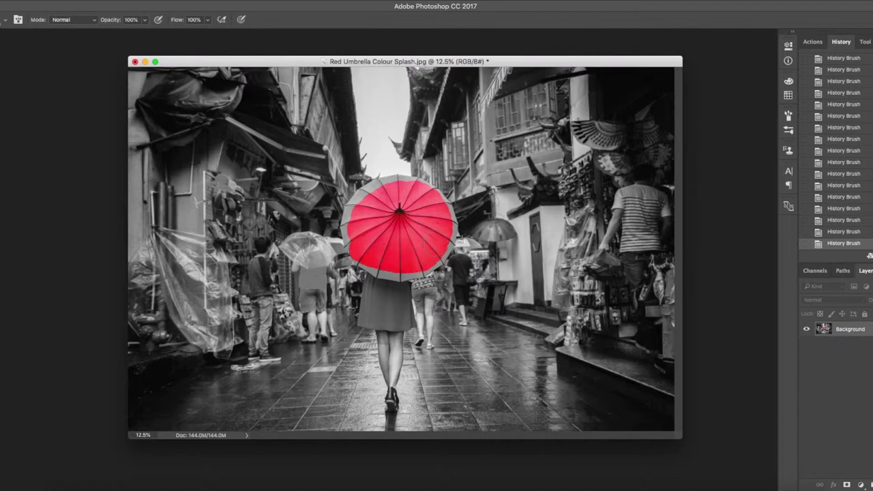
Zoom in and paint red along the umbrella's right and left rims
key(ctrl+plus)
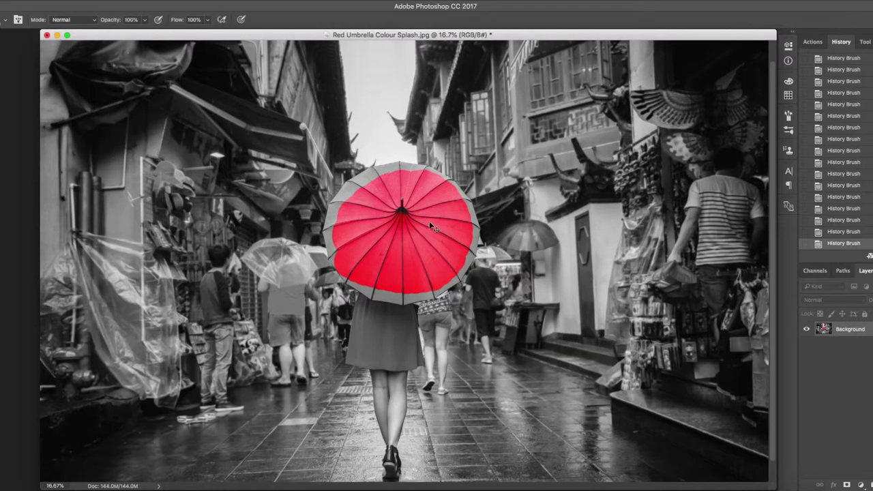
key(ctrl+plus)
drag(439, 220, 470, 216)
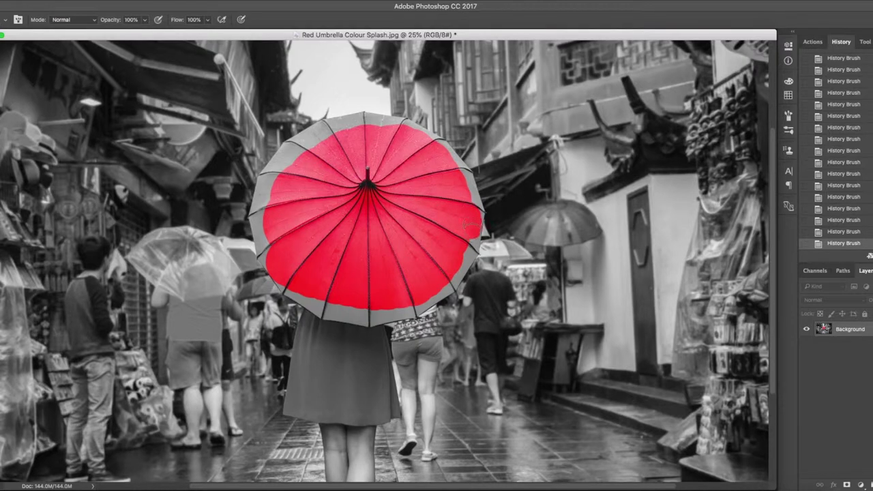
key(ctrl+plus)
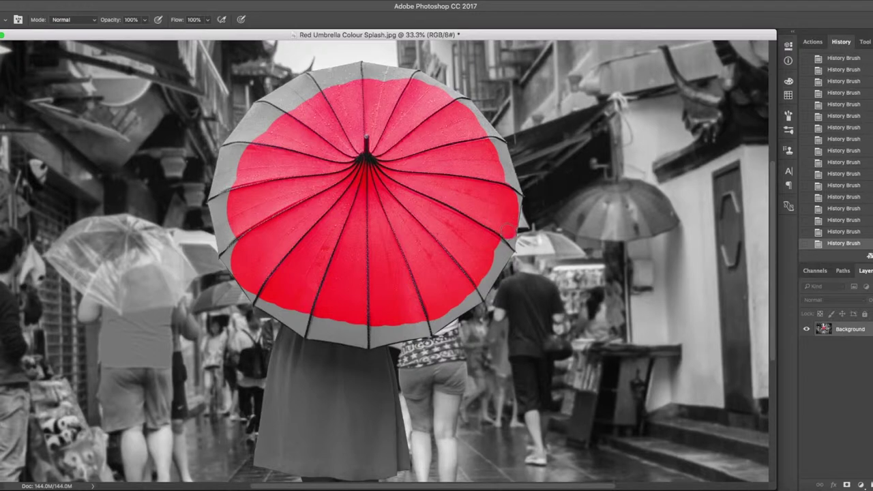
mouse_move(509, 224)
mouse_down()
mouse_move(461, 293)
mouse_move(317, 322)
mouse_move(278, 310)
mouse_move(296, 294)
mouse_up()
mouse_move(239, 242)
mouse_down()
mouse_move(224, 198)
mouse_move(230, 158)
mouse_move(293, 96)
mouse_move(341, 78)
mouse_move(419, 78)
mouse_move(454, 98)
mouse_move(478, 119)
mouse_move(513, 190)
mouse_up()
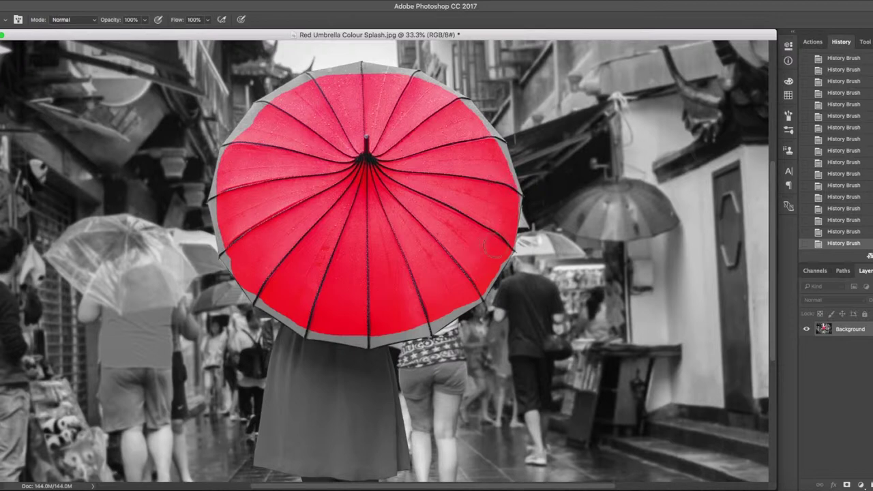
Touch up grey patches on the right rim and the upper-left rim
drag(499, 248, 501, 249)
mouse_move(486, 270)
mouse_down()
mouse_move(425, 319)
mouse_move(375, 327)
mouse_move(298, 316)
mouse_move(279, 300)
mouse_move(287, 296)
mouse_move(257, 284)
mouse_move(230, 242)
mouse_up()
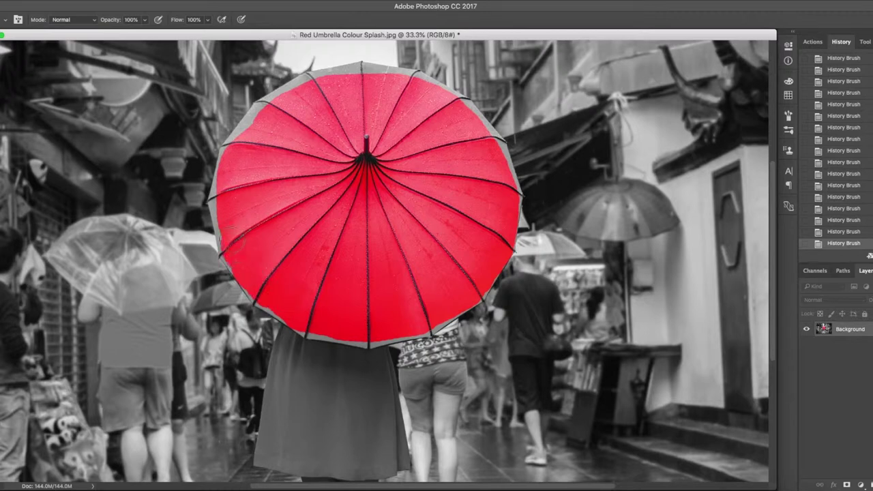
mouse_move(214, 206)
mouse_down()
mouse_move(266, 102)
mouse_move(311, 79)
mouse_move(379, 72)
mouse_move(294, 83)
mouse_up()
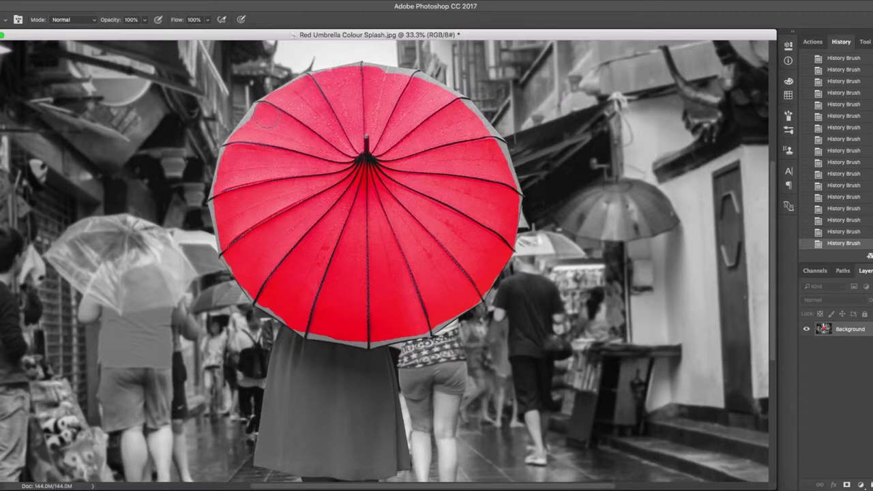
drag(264, 120, 258, 121)
Magic Wand-select the grey fringe along the umbrella's left and top edges
key(w)
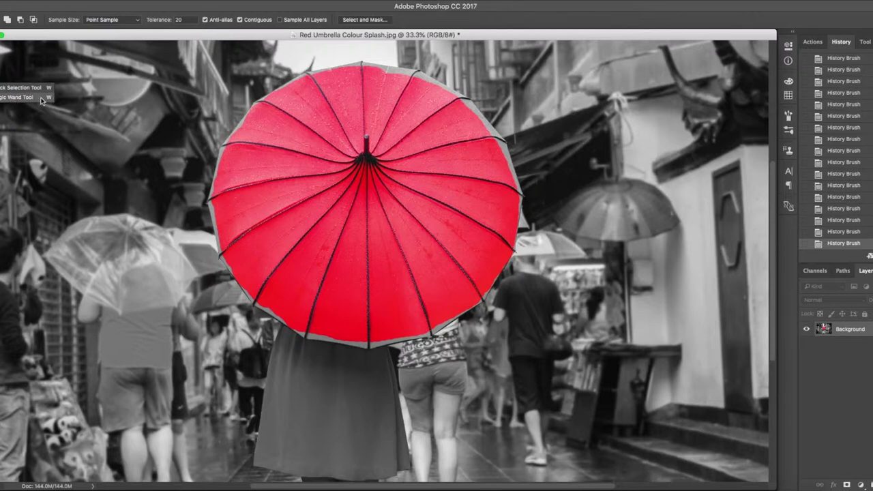
click(11, 101)
click(222, 155)
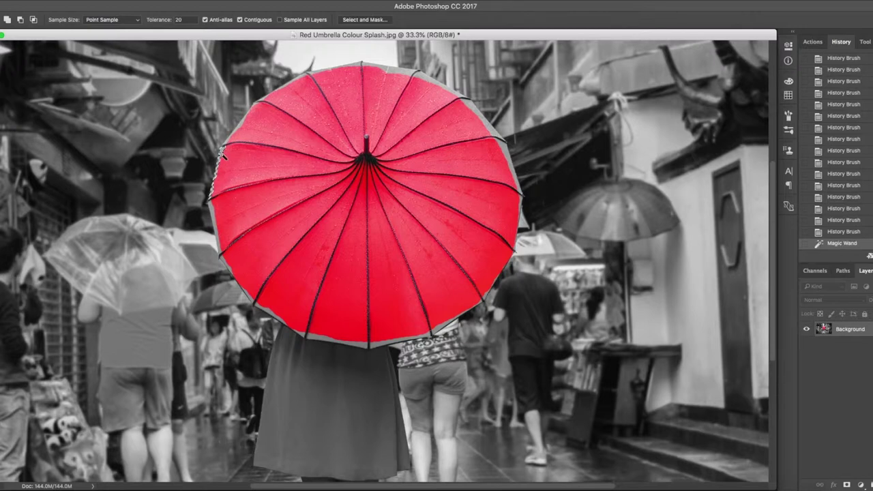
shift+click(225, 149)
shift+click(243, 120)
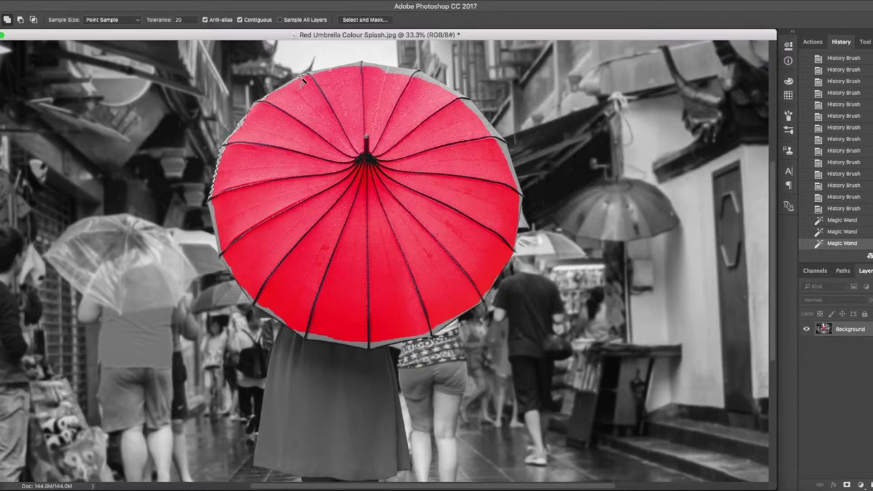
shift+click(300, 85)
shift+click(300, 80)
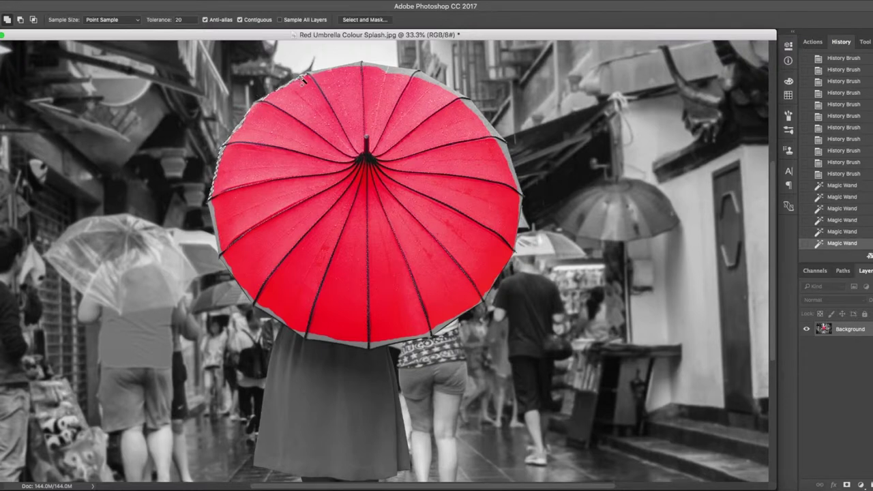
shift+click(322, 75)
shift+click(344, 72)
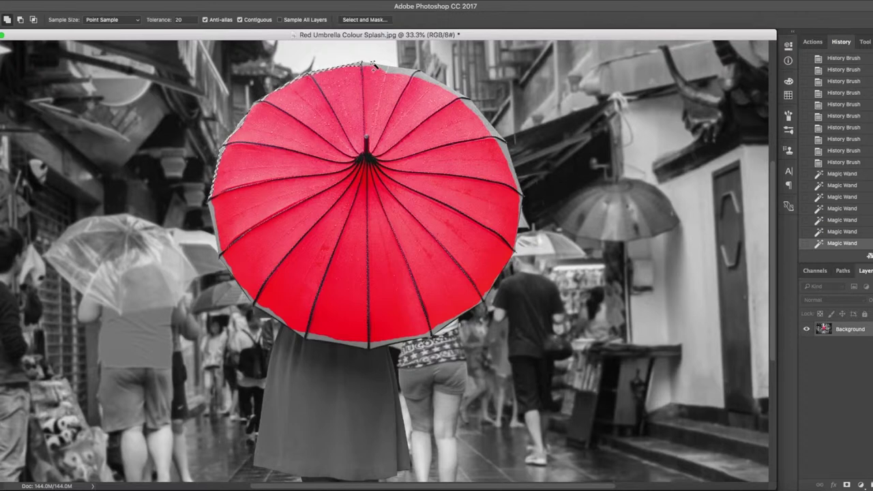
Add the top-right, right and lower-right rim to the selection
shift+click(406, 71)
shift+click(421, 77)
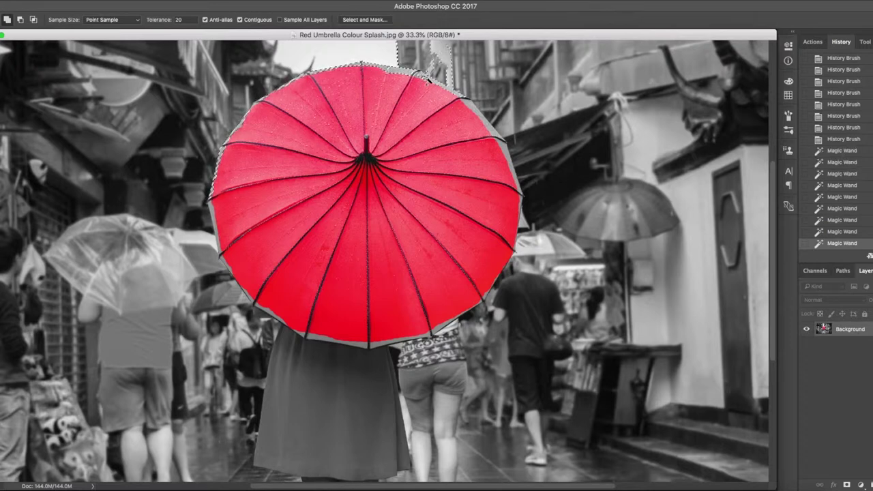
shift+click(431, 81)
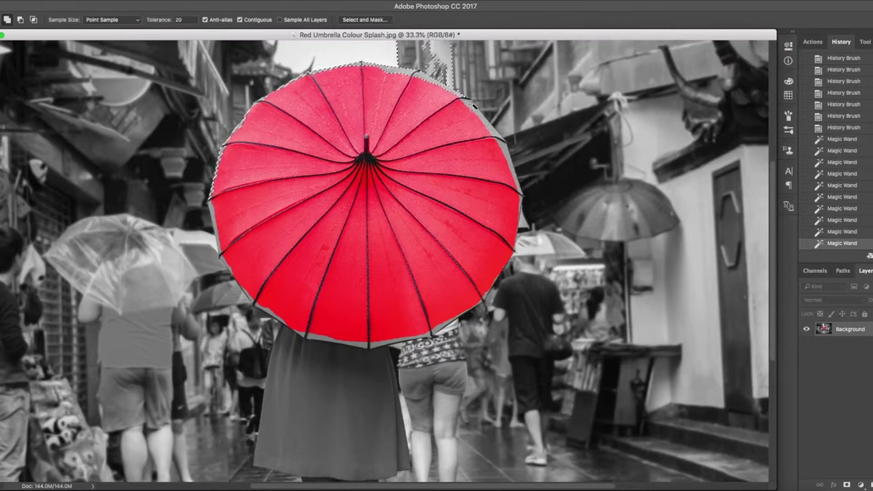
shift+click(474, 112)
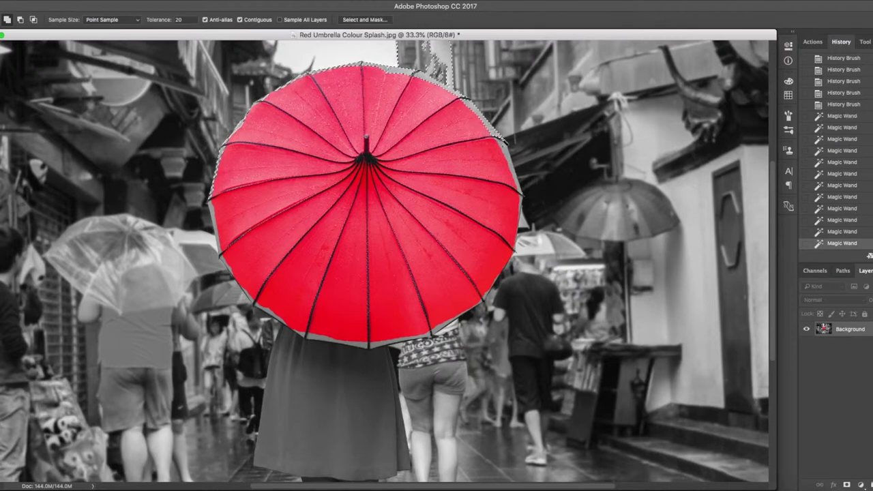
shift+click(512, 167)
shift+click(522, 199)
shift+click(507, 259)
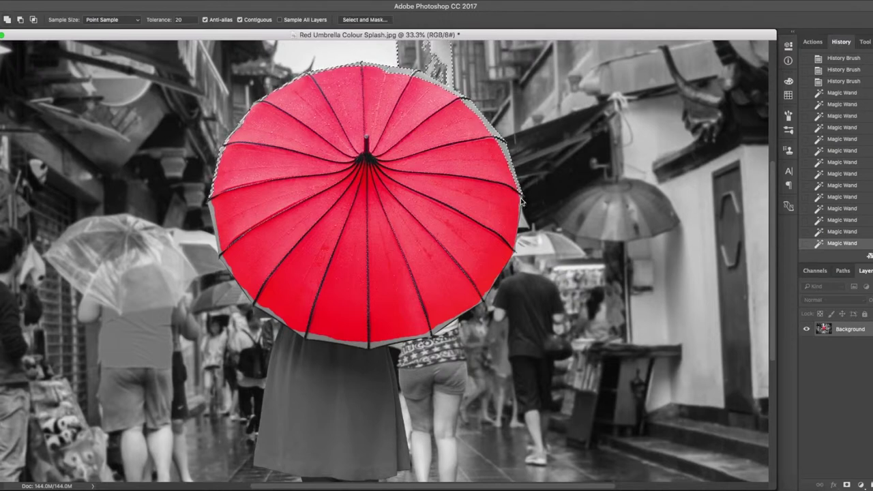
shift+click(441, 327)
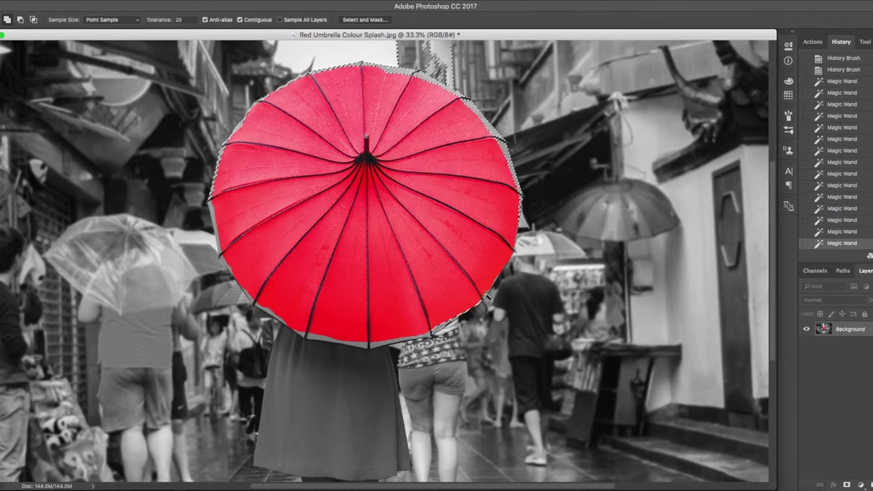
Add the bottom edge, lower-left patch and upper-left rim gaps to the selection
shift+click(487, 297)
shift+click(430, 336)
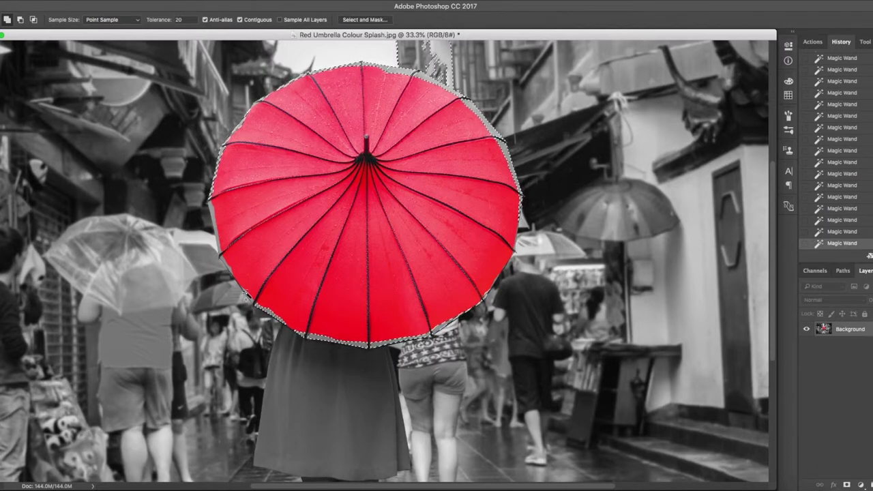
shift+click(238, 295)
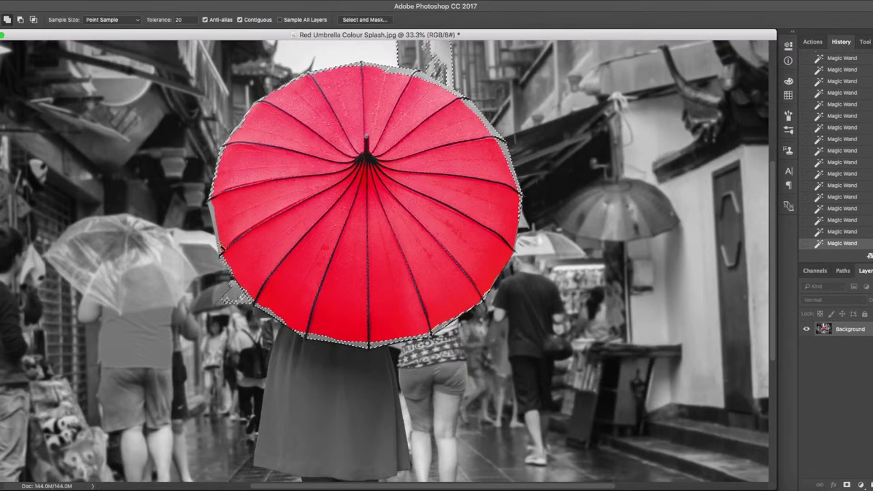
shift+click(219, 232)
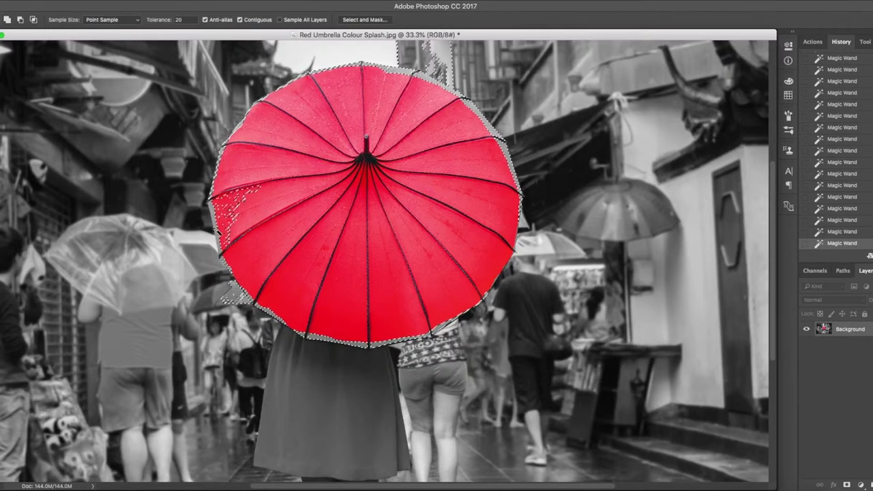
shift+click(217, 230)
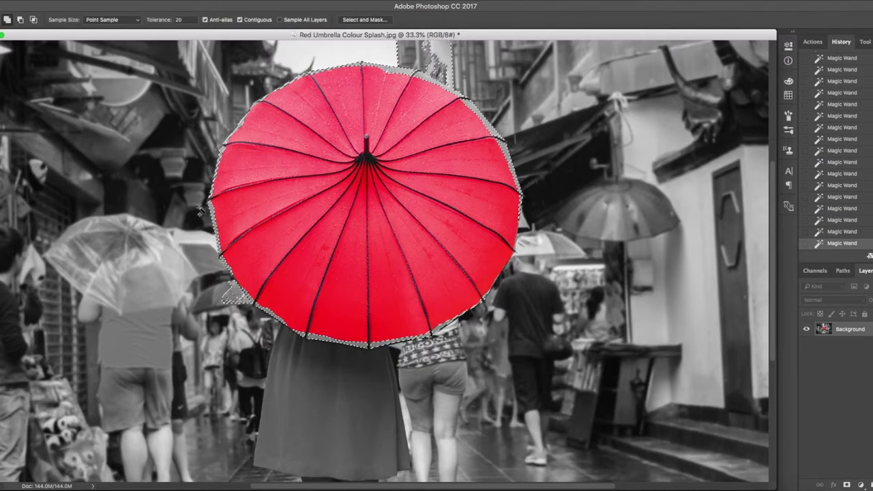
key(b)
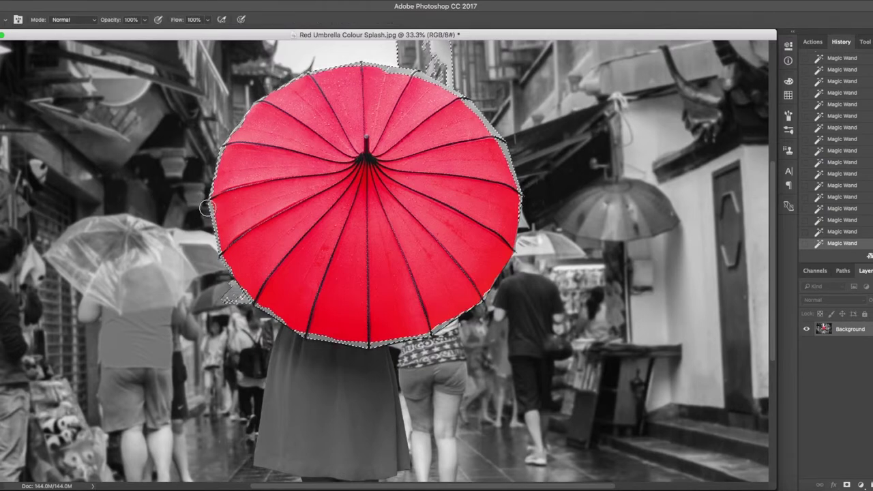
Paint red back along the umbrella's left and top edges inside the selection
mouse_move(216, 249)
mouse_down()
mouse_move(225, 262)
mouse_move(247, 123)
mouse_up()
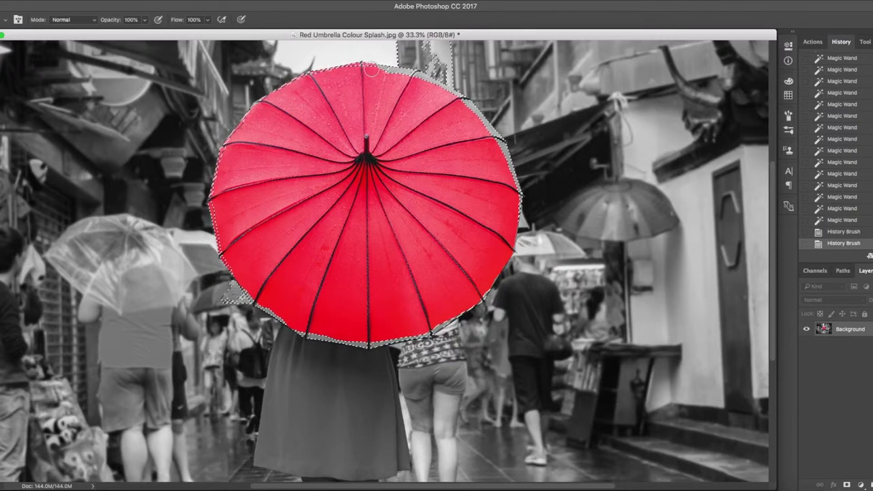
drag(371, 71, 381, 68)
drag(380, 68, 390, 71)
drag(217, 212, 219, 257)
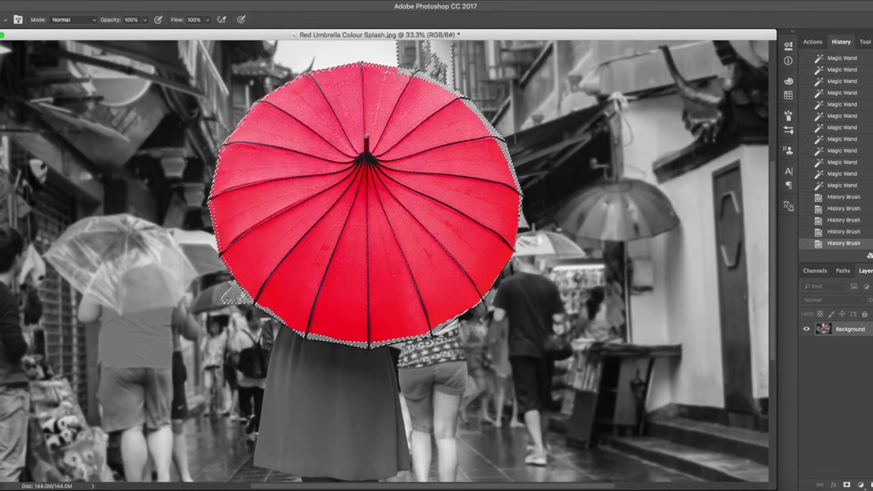
drag(218, 198, 215, 136)
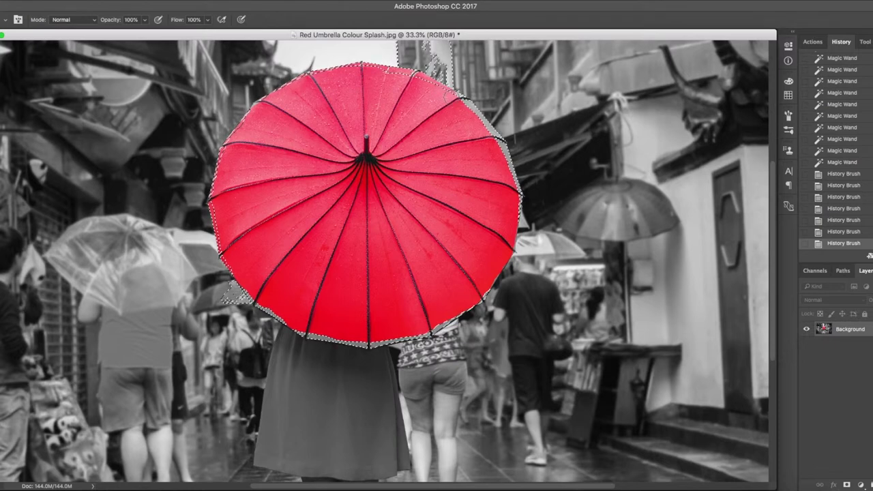
Restore red along the top-right edge, down the right side and across the bottom
drag(307, 71, 347, 64)
drag(348, 64, 430, 81)
drag(430, 81, 465, 111)
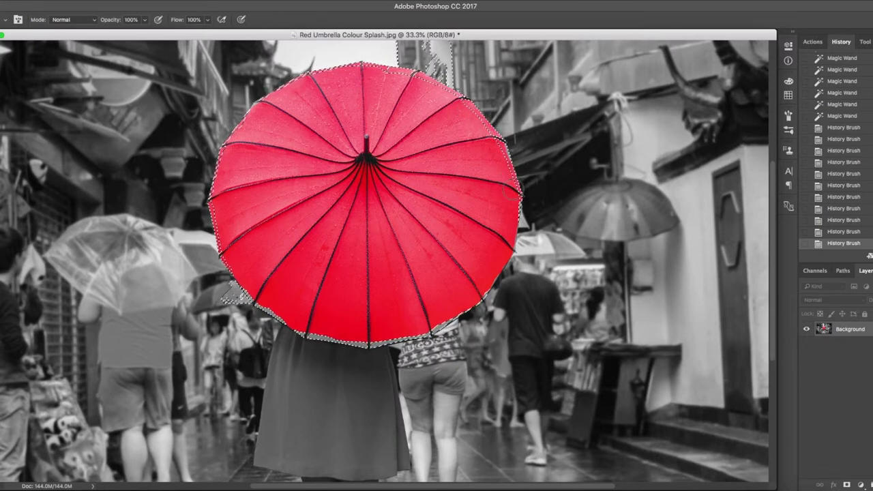
drag(511, 190, 515, 204)
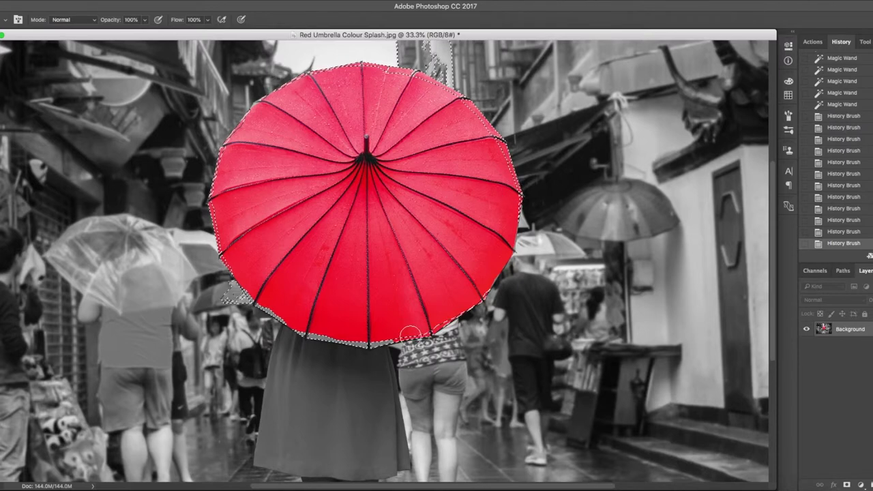
drag(461, 335, 437, 338)
mouse_move(308, 336)
mouse_down()
mouse_move(271, 314)
mouse_move(265, 284)
mouse_move(240, 292)
mouse_move(254, 300)
mouse_up()
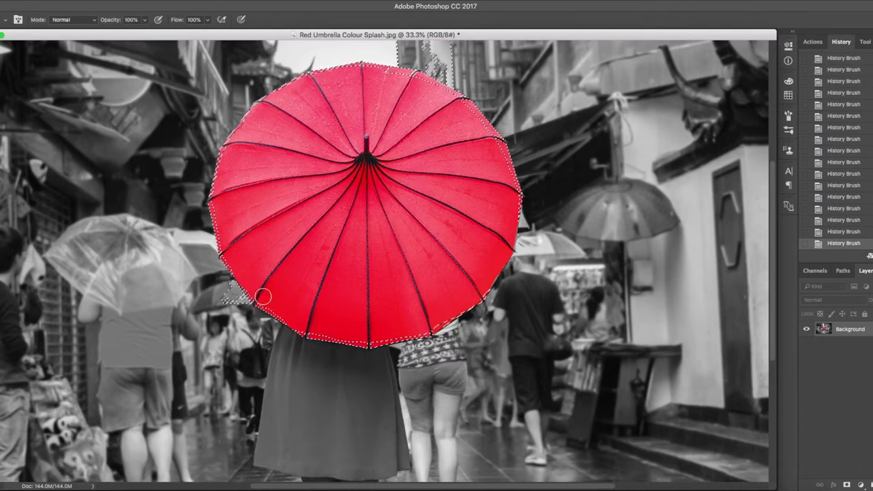
click(75, 1)
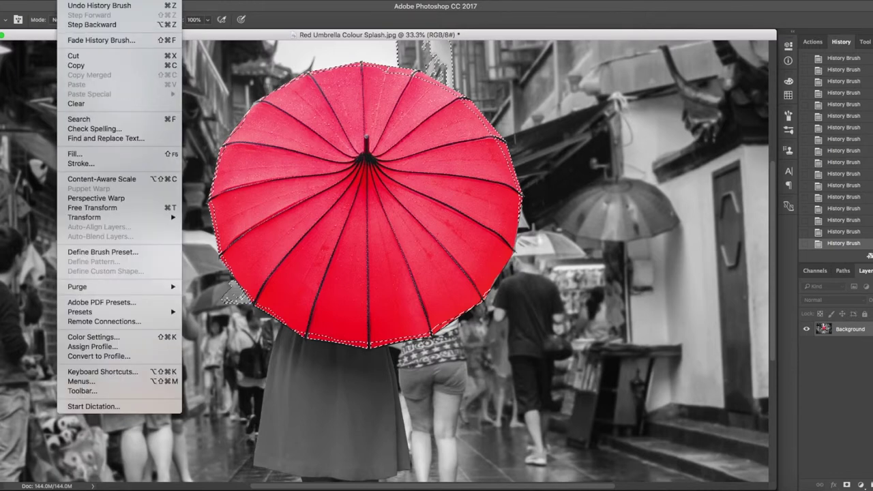
Clear and undo, deselect, then dab red onto grey spots along the right rim
click(76, 103)
key(ctrl+z)
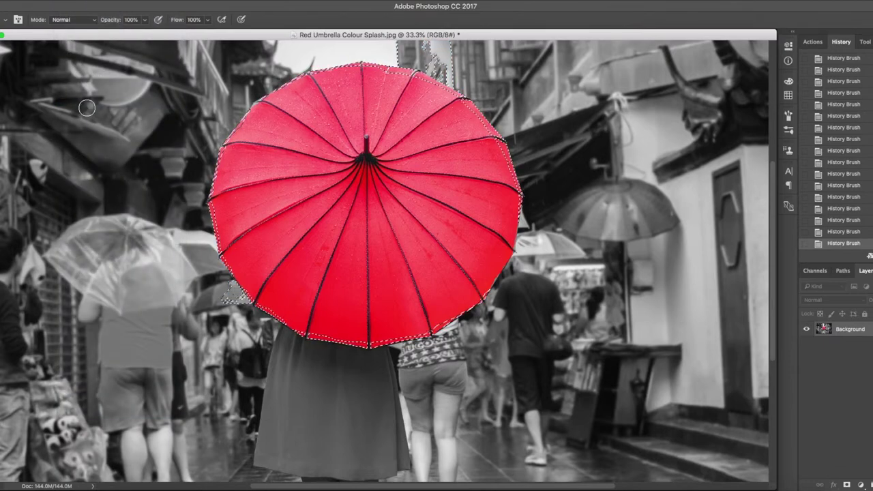
key(ctrl+d)
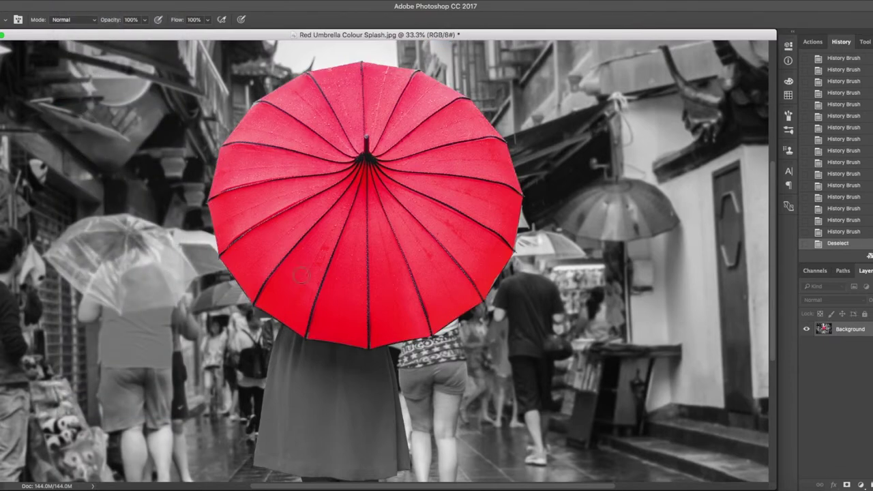
click(506, 238)
click(504, 242)
click(508, 246)
click(507, 247)
Touch up the last grey spots near the top and top-left edge of the umbrella
click(492, 268)
click(491, 269)
click(412, 78)
click(254, 102)
click(259, 105)
click(261, 109)
click(253, 123)
click(245, 177)
Zoom out to 12.5% and recentre the document window to show the whole photo
key(ctrl+minus)
key(ctrl+minus)
key(ctrl+minus)
key(v)
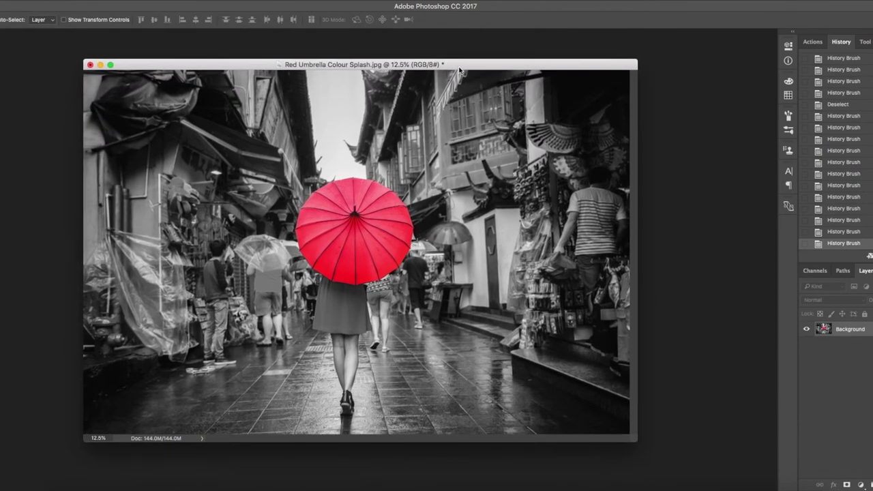
drag(460, 70, 484, 64)
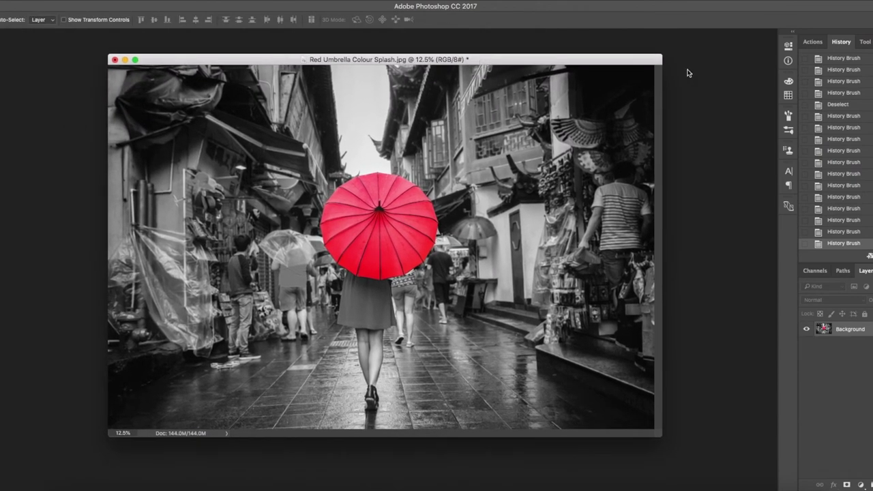